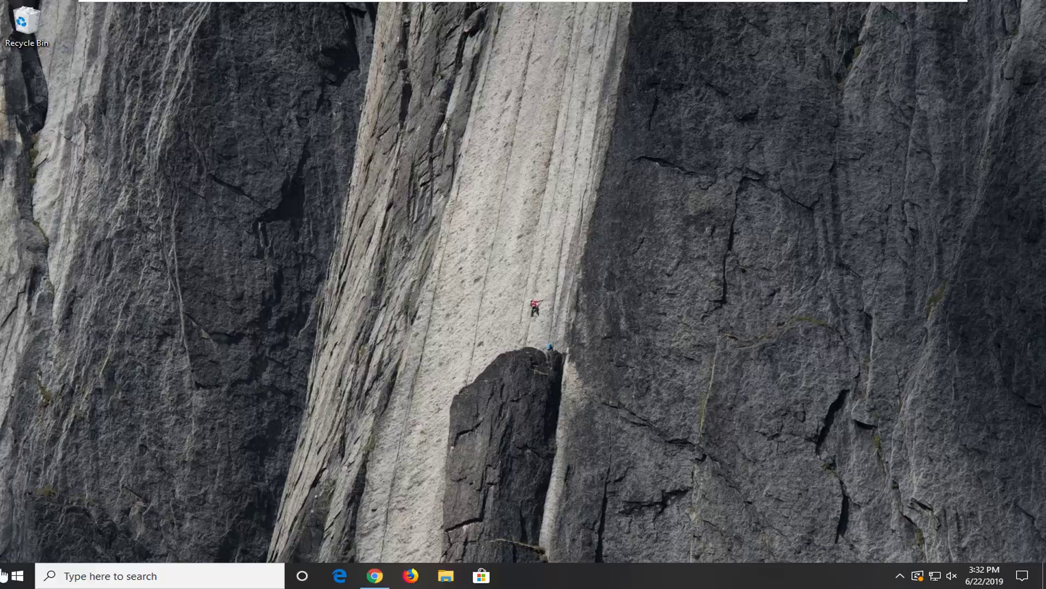
- Search the Start menu for regedit and run Registry Editor as administrator
left_click(4, 583)
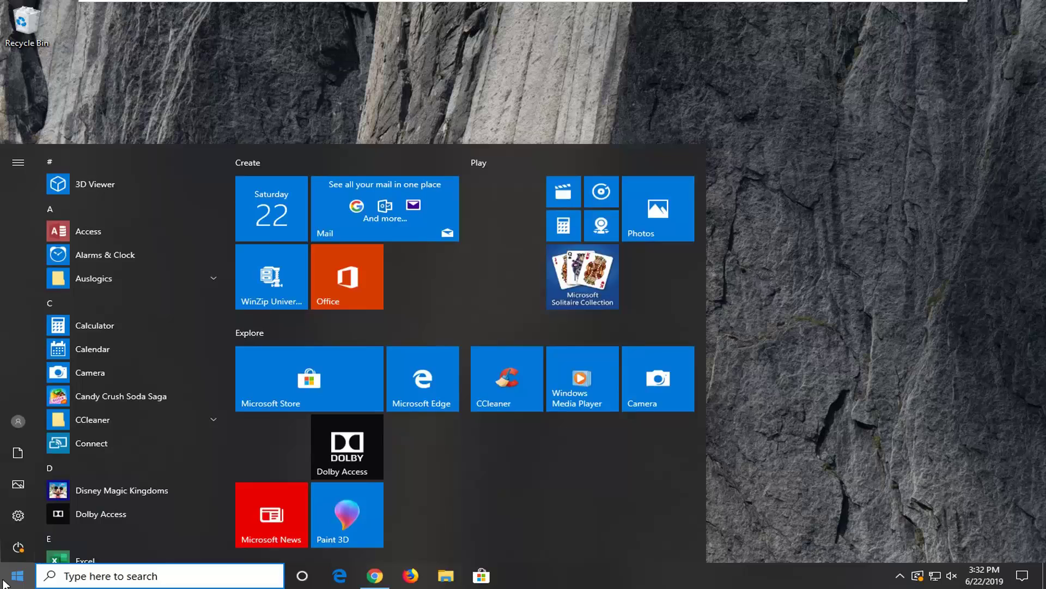
type("regedit")
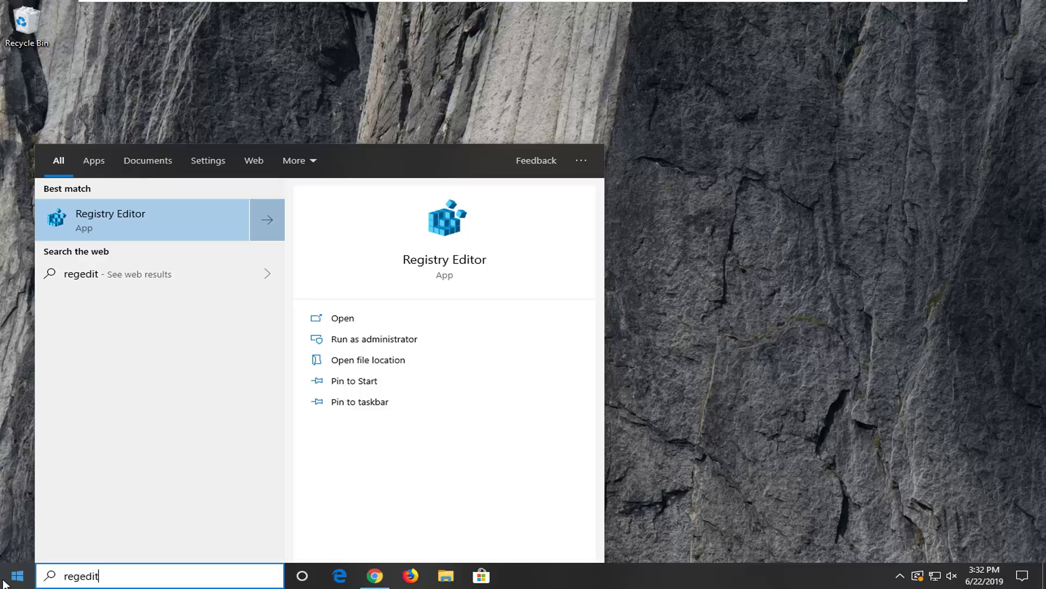
right_click(118, 206)
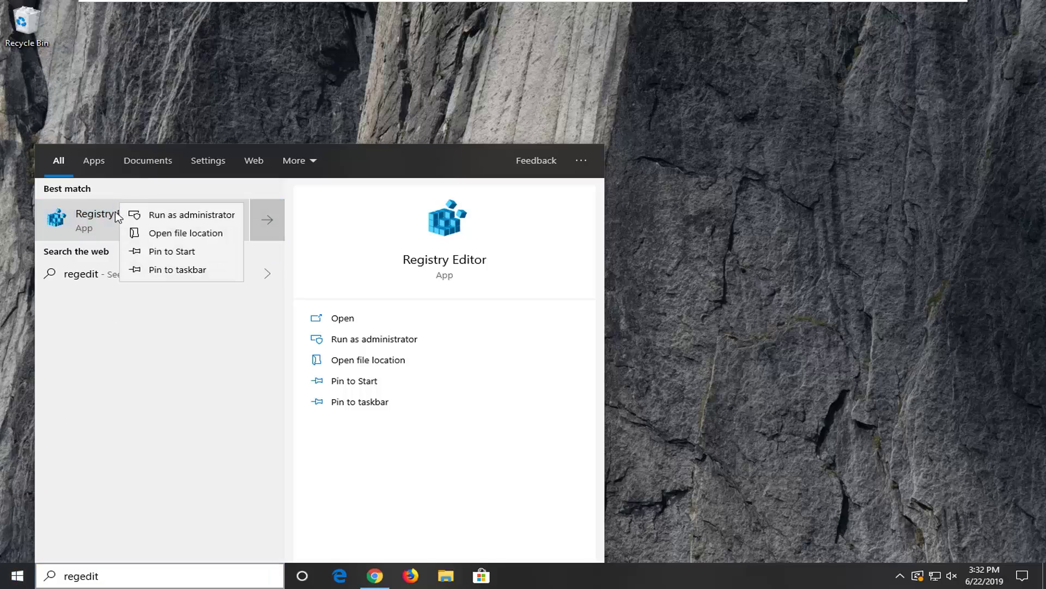
left_click(143, 215)
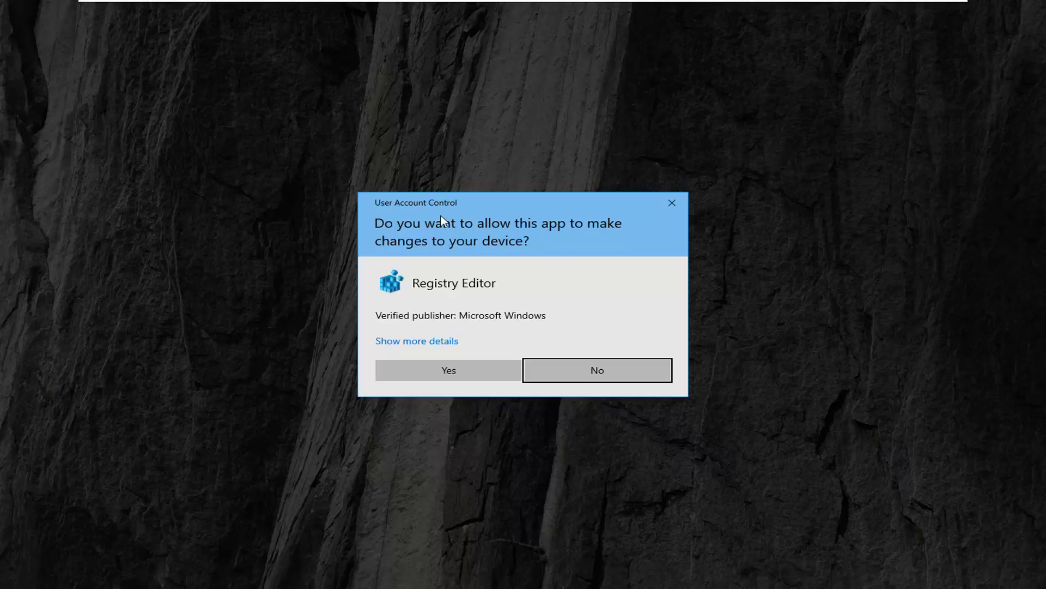
- Approve the admin prompt, collapse HKEY_LOCAL_MACHINE and select the Computer root
left_click(439, 371)
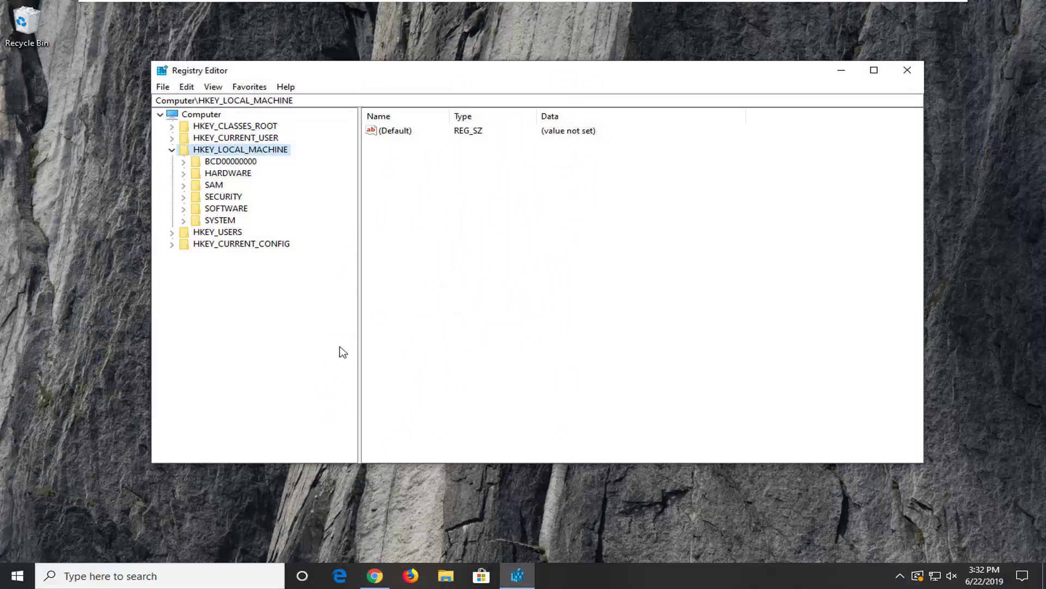
left_click(172, 151)
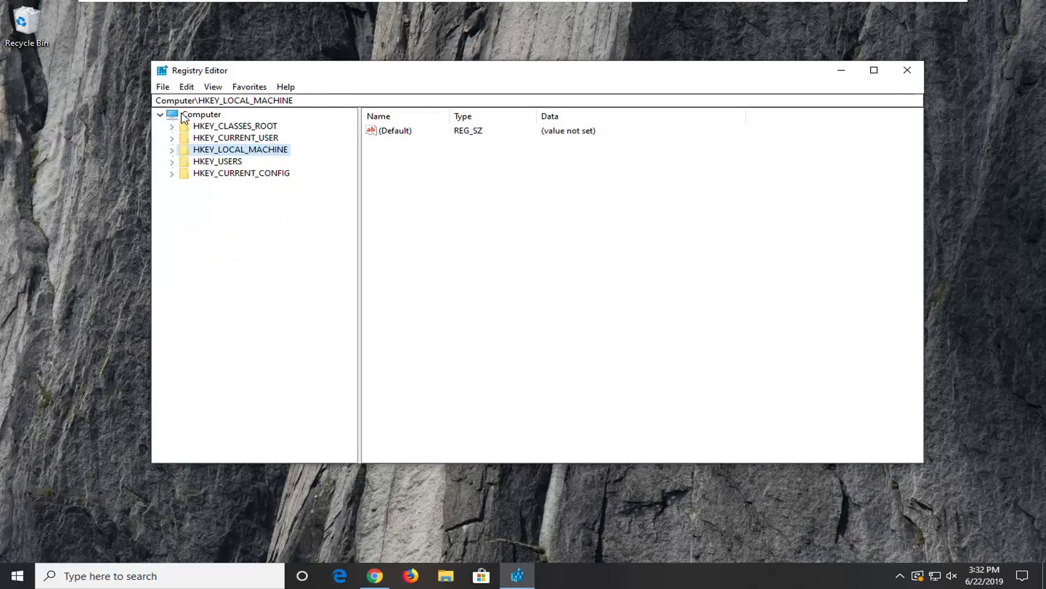
left_click(172, 115)
- Open the Export Registry File dialog, cancel it, then start File > Import
left_click(163, 88)
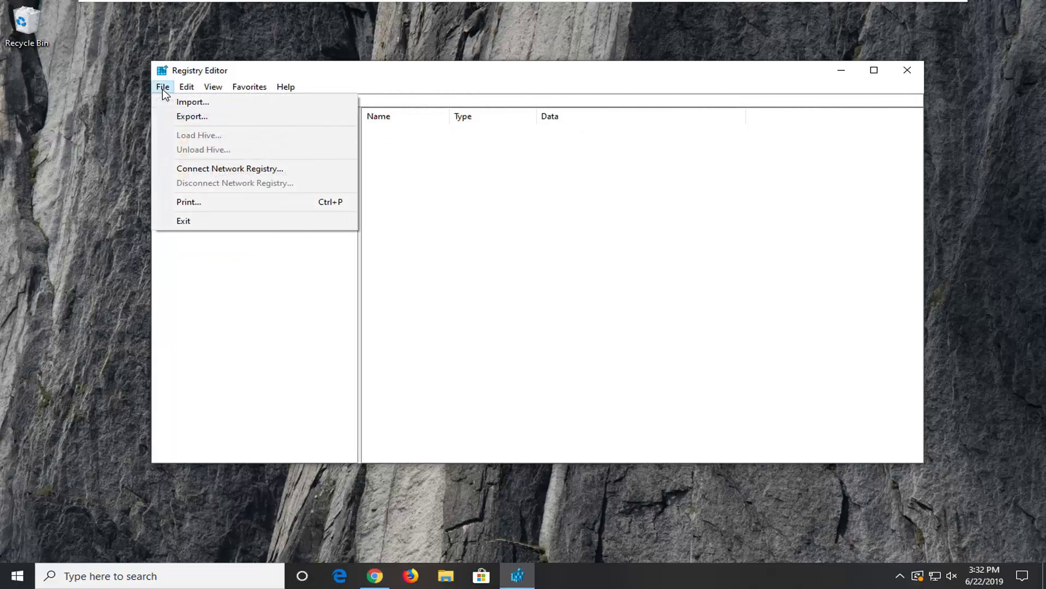
left_click(180, 116)
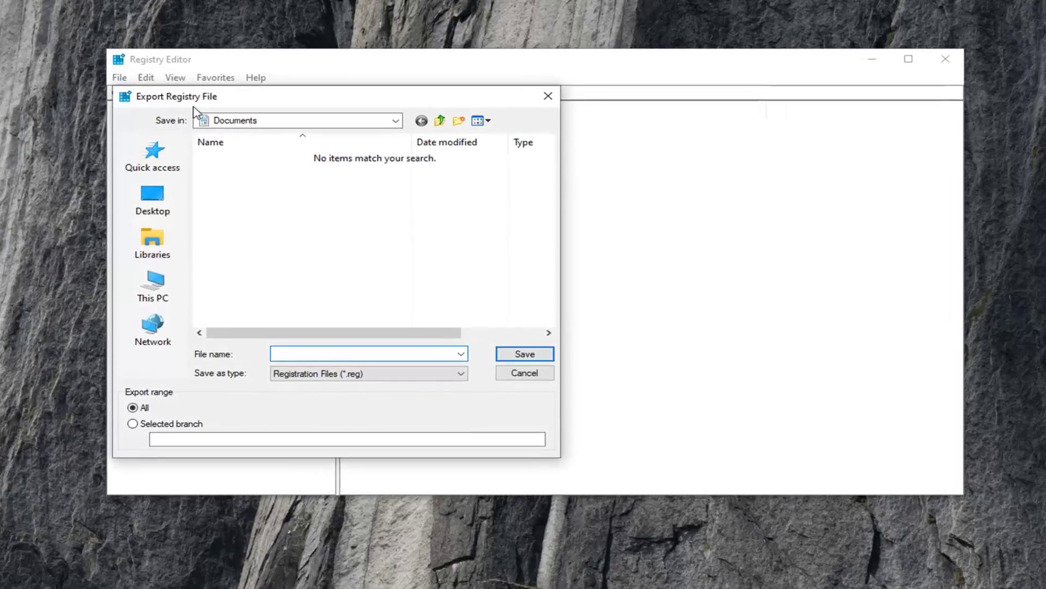
left_click_drag(212, 99, 379, 92)
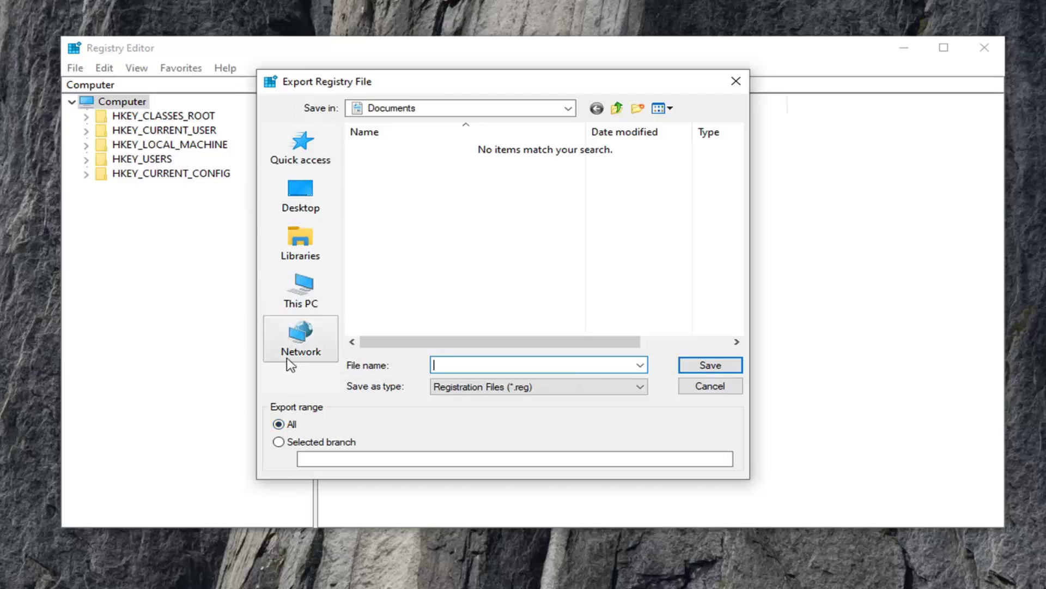
left_click(709, 385)
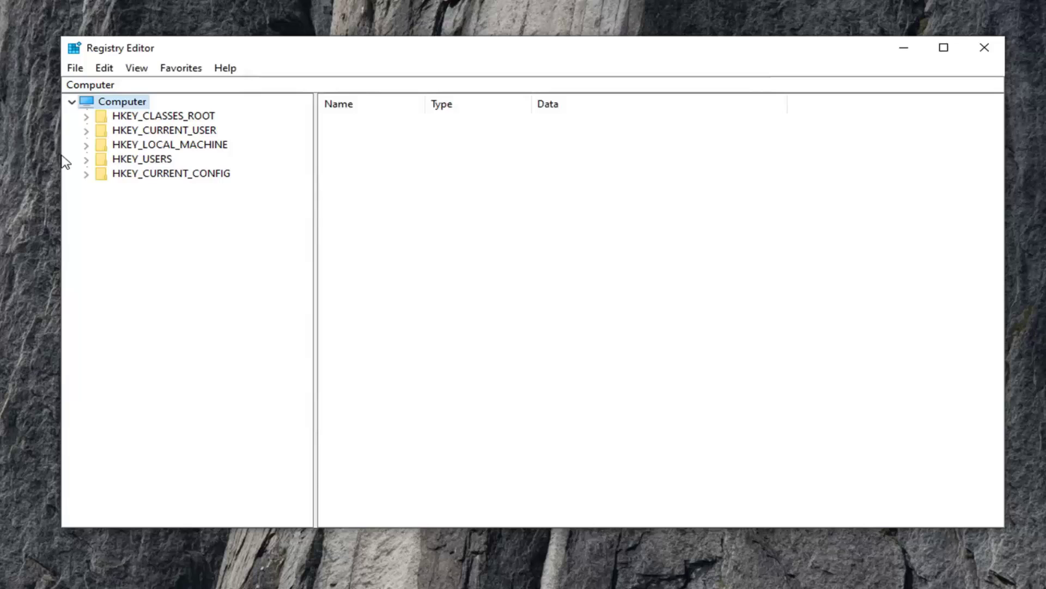
left_click(75, 68)
left_click(92, 86)
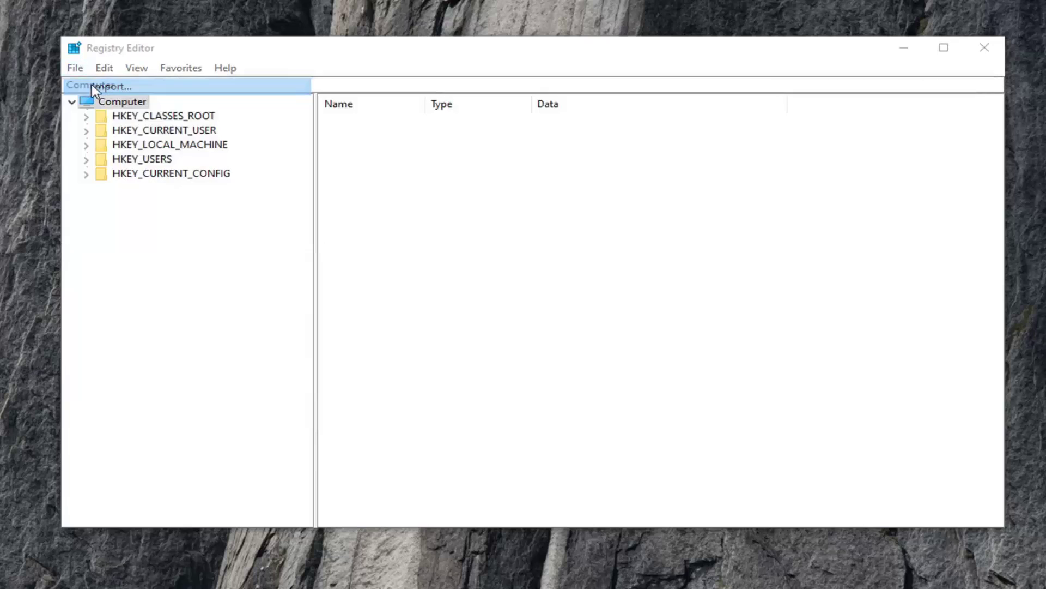
- Close the import dialog and expand HKEY_LOCAL_MACHINE > SOFTWARE > Policies
left_click(677, 89)
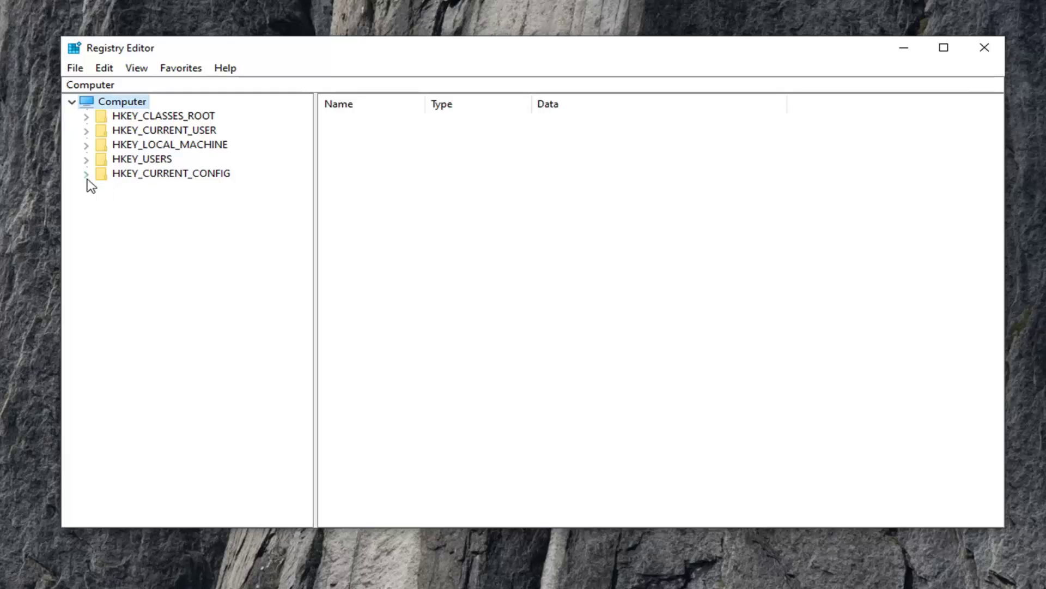
left_click(157, 146)
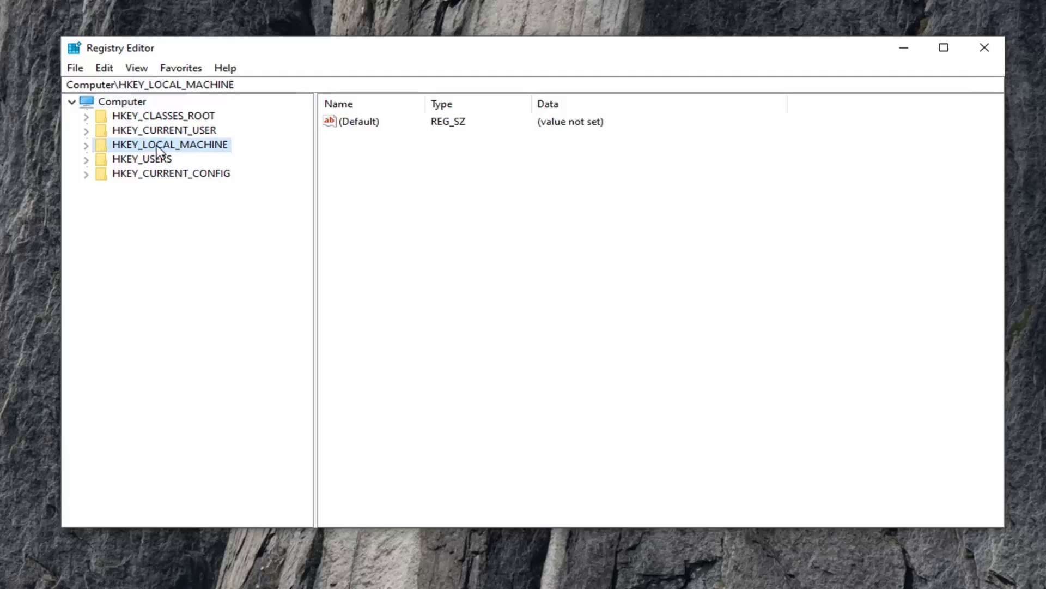
left_click(85, 146)
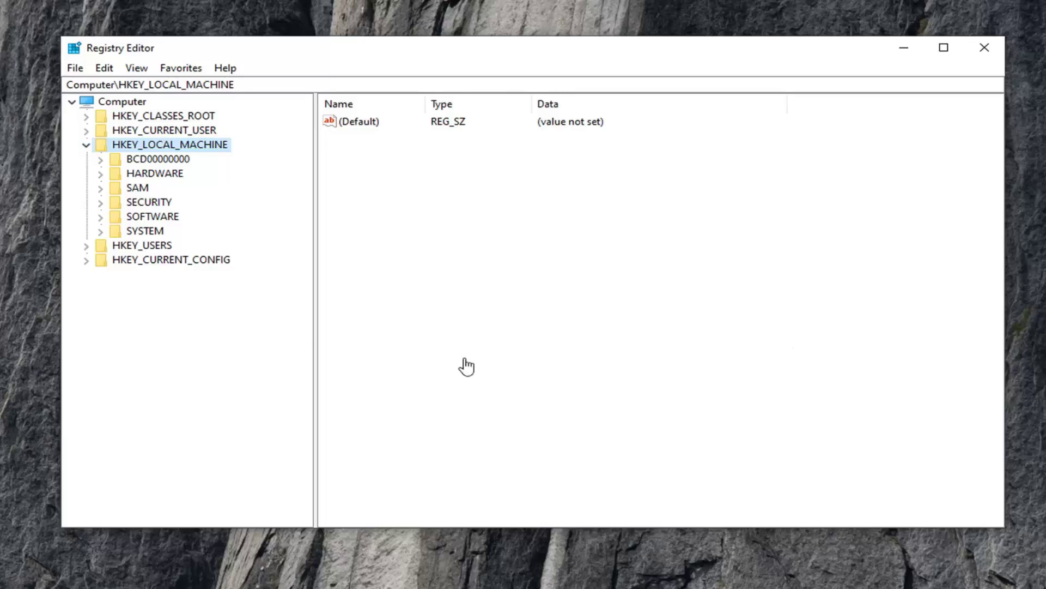
left_click(122, 218)
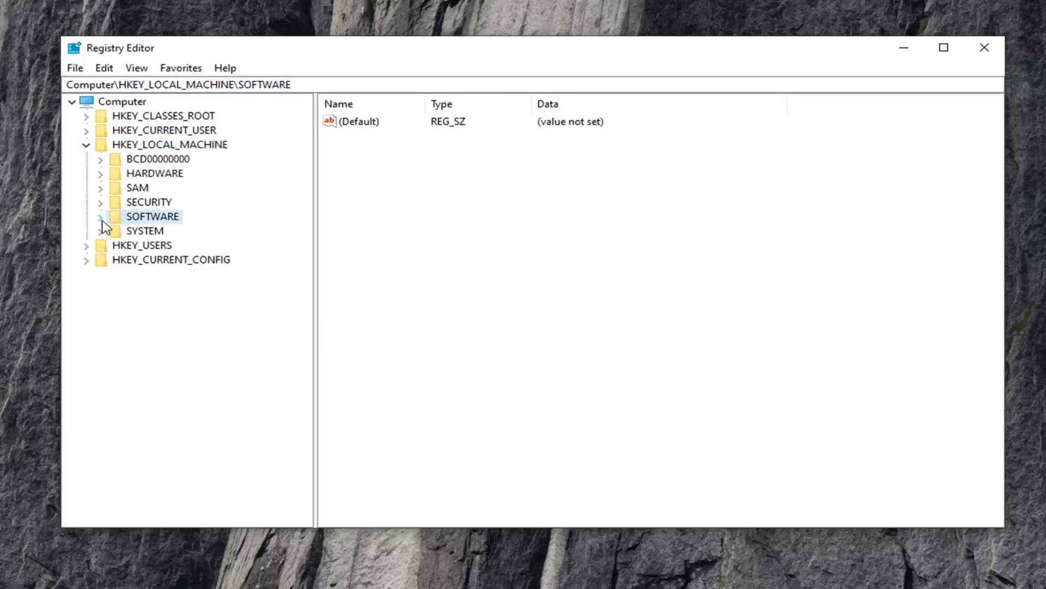
left_click(100, 218)
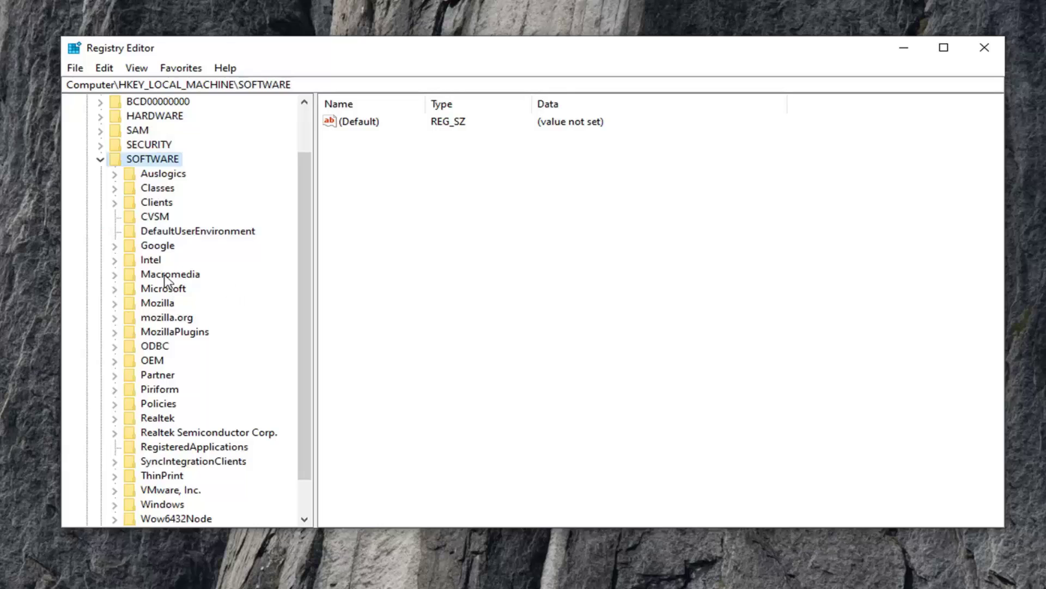
scroll(164, 377, "down", 1)
left_click(146, 365)
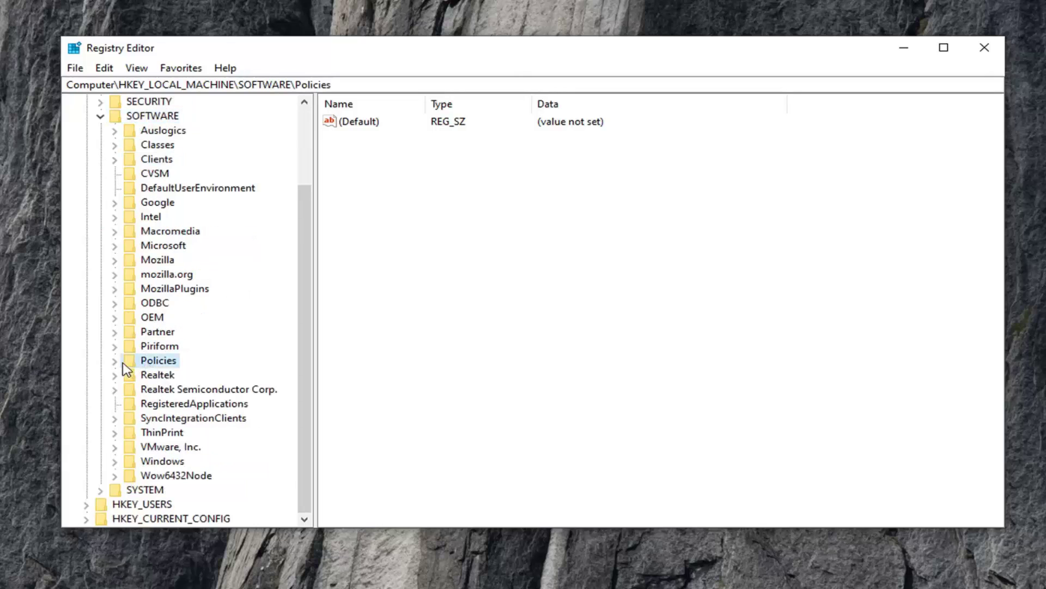
left_click(114, 362)
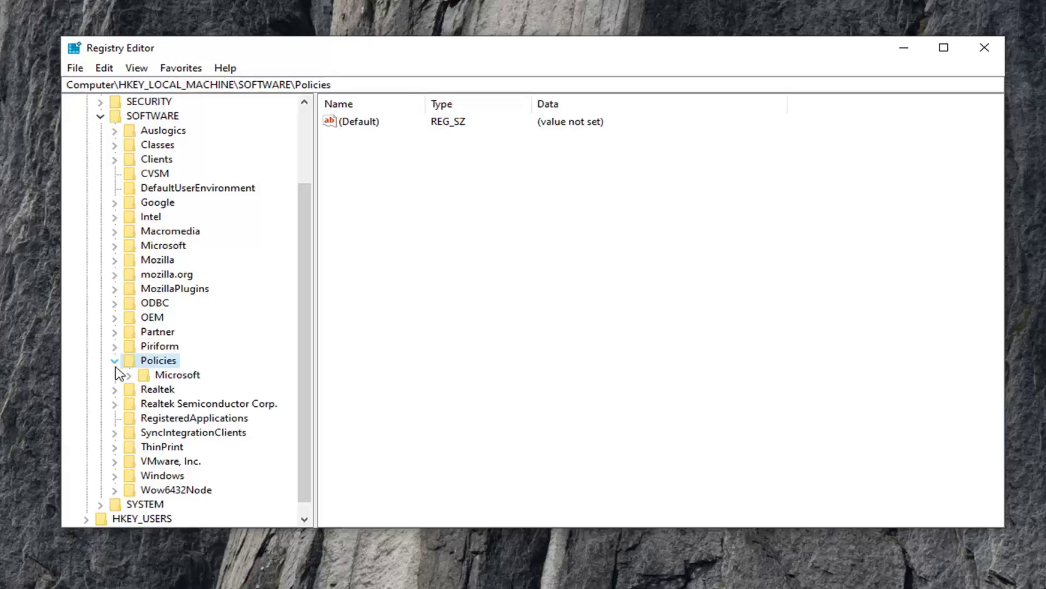
- Expand Microsoft > Windows > WindowsUpdate to reveal the AU subkey
left_click(133, 376)
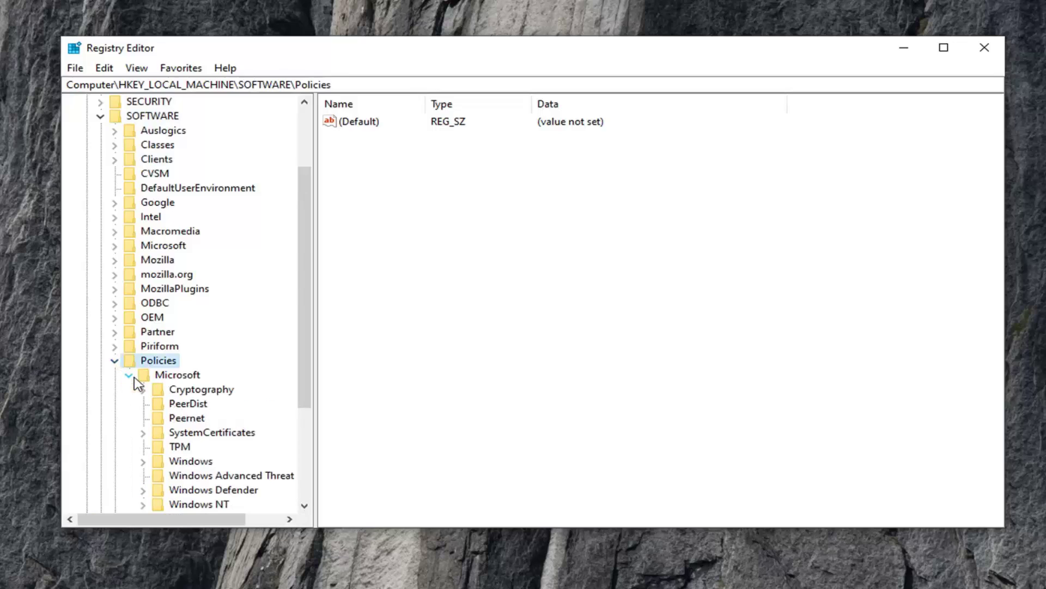
scroll(201, 376, "down", 4)
left_click(177, 303)
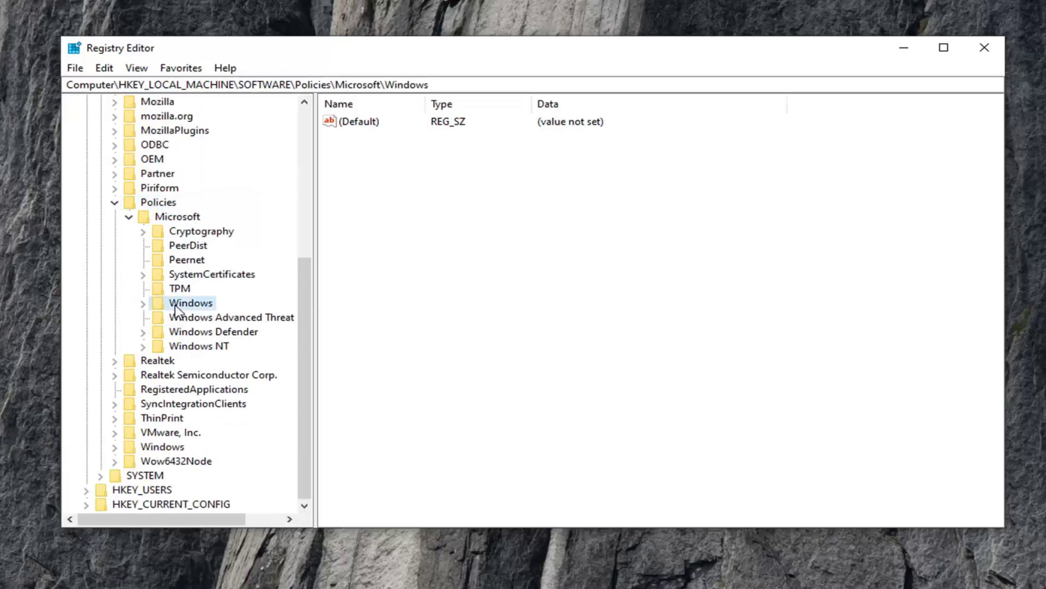
left_click(143, 307)
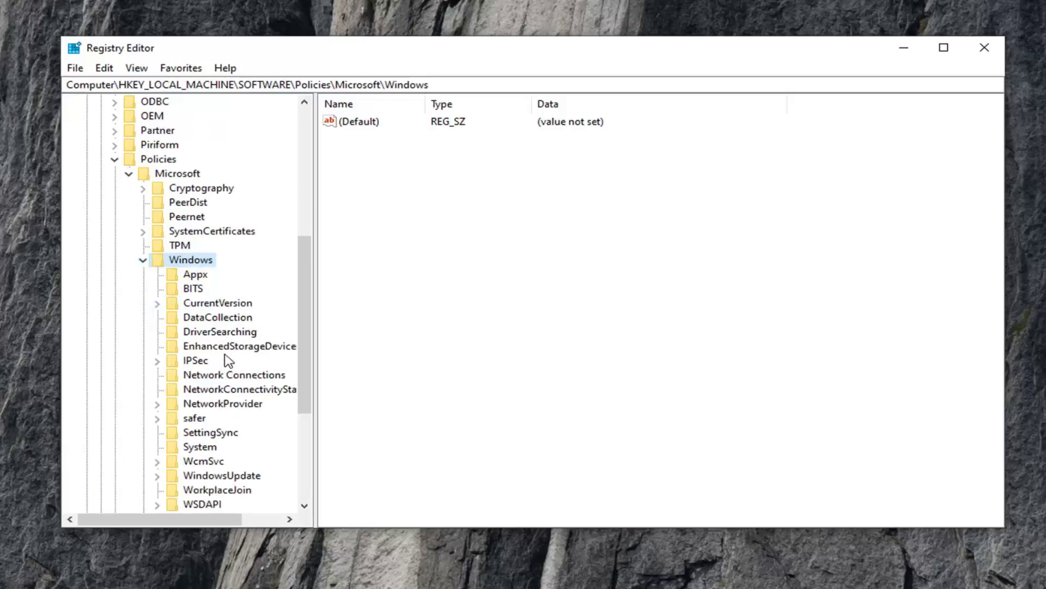
scroll(229, 364, "down", 4)
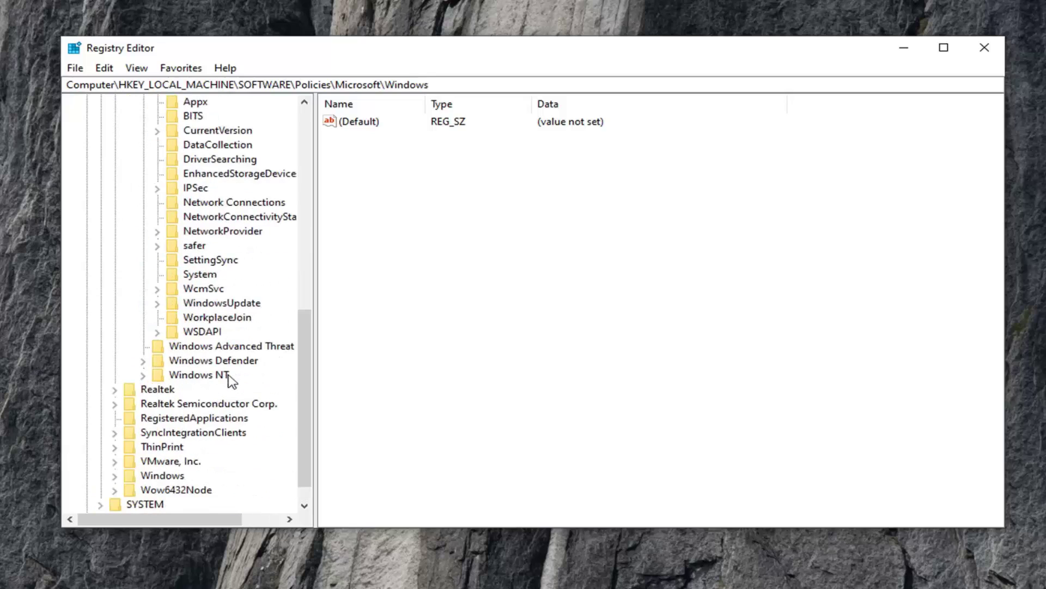
left_click(199, 305)
left_click(157, 303)
right_click(159, 306)
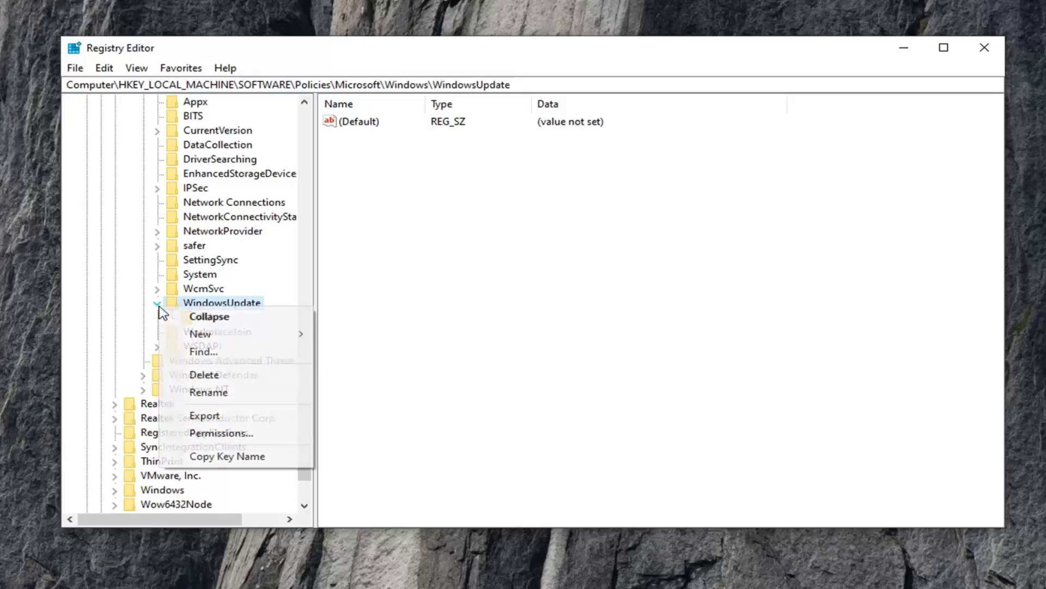
left_click(194, 304)
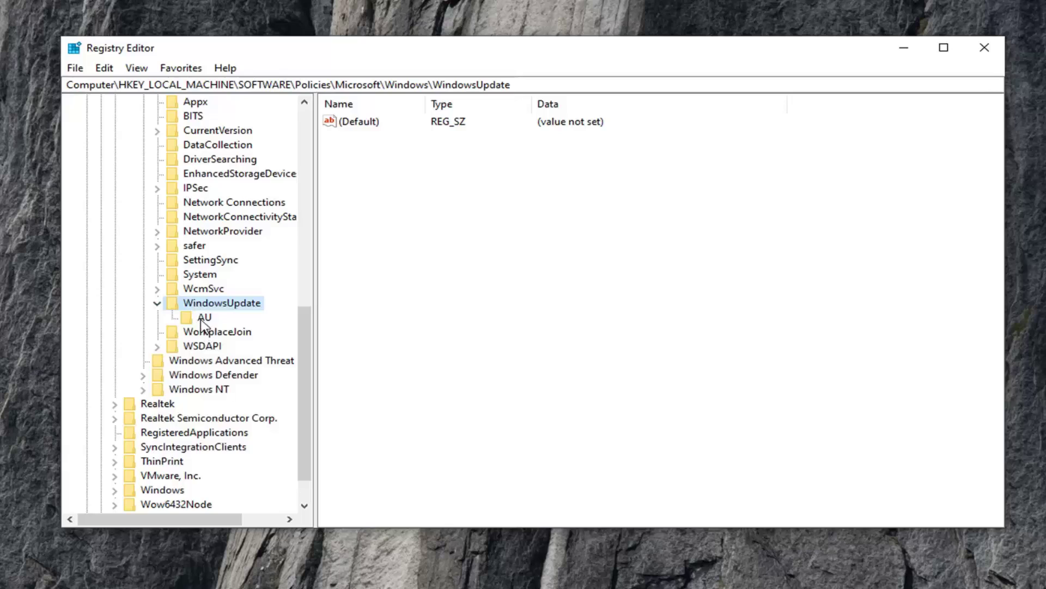
- Select the AU key, widen the Name column, and bring up the values pane's add menu
left_click(203, 320)
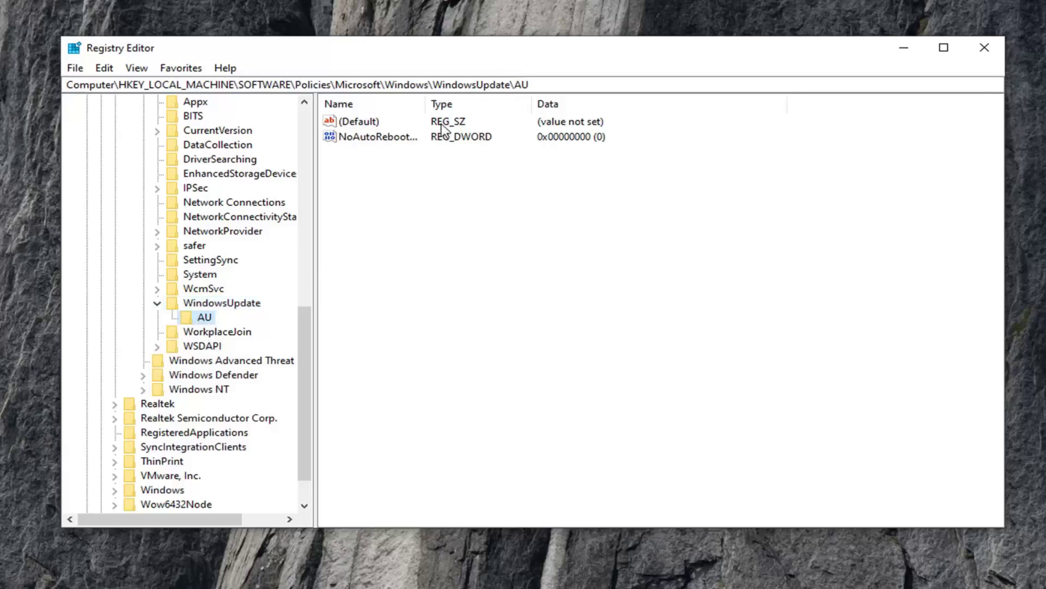
left_click_drag(426, 104, 437, 104)
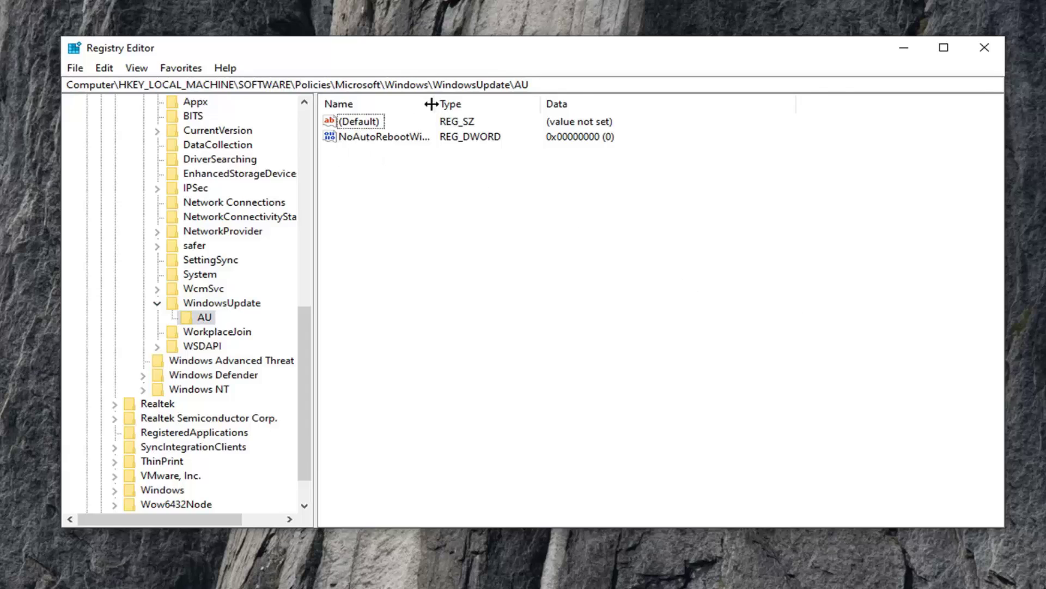
left_click_drag(433, 104, 505, 103)
right_click(357, 163)
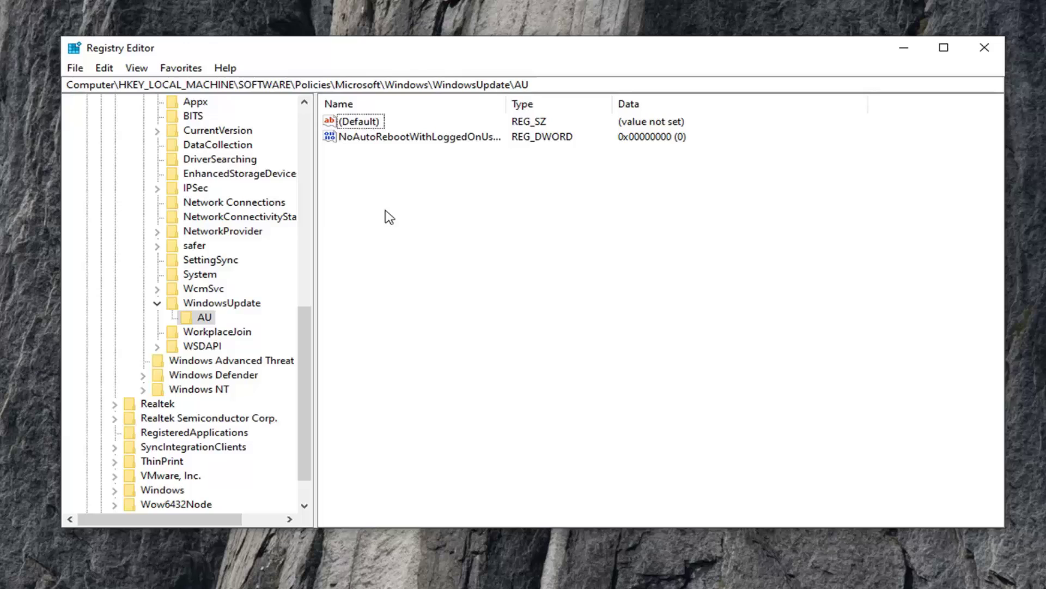
right_click(383, 162)
- Create a new String Value in AU named UserWUServer
mouse_move(432, 175)
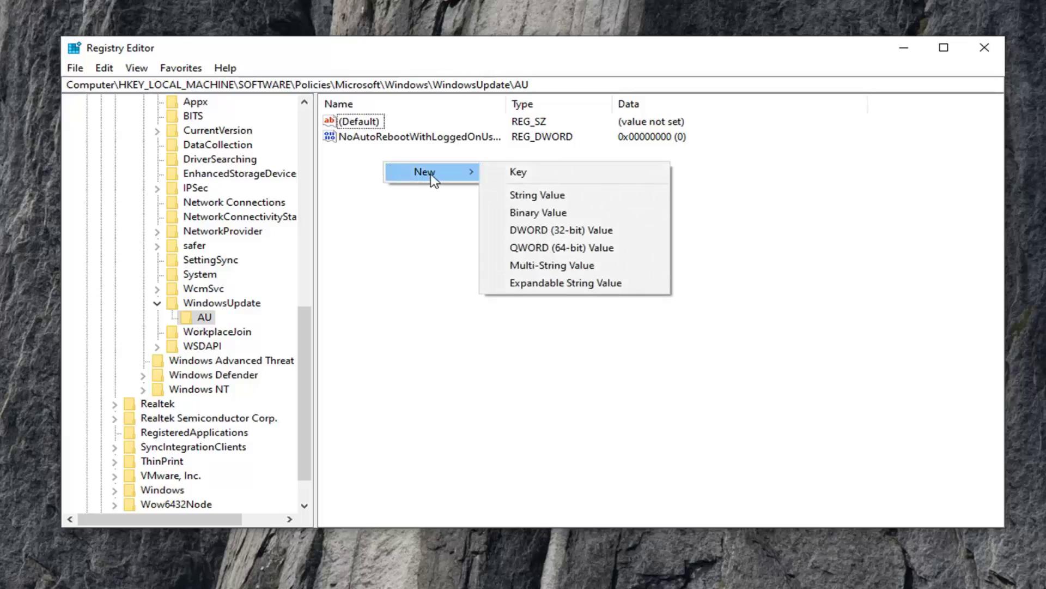
left_click(540, 203)
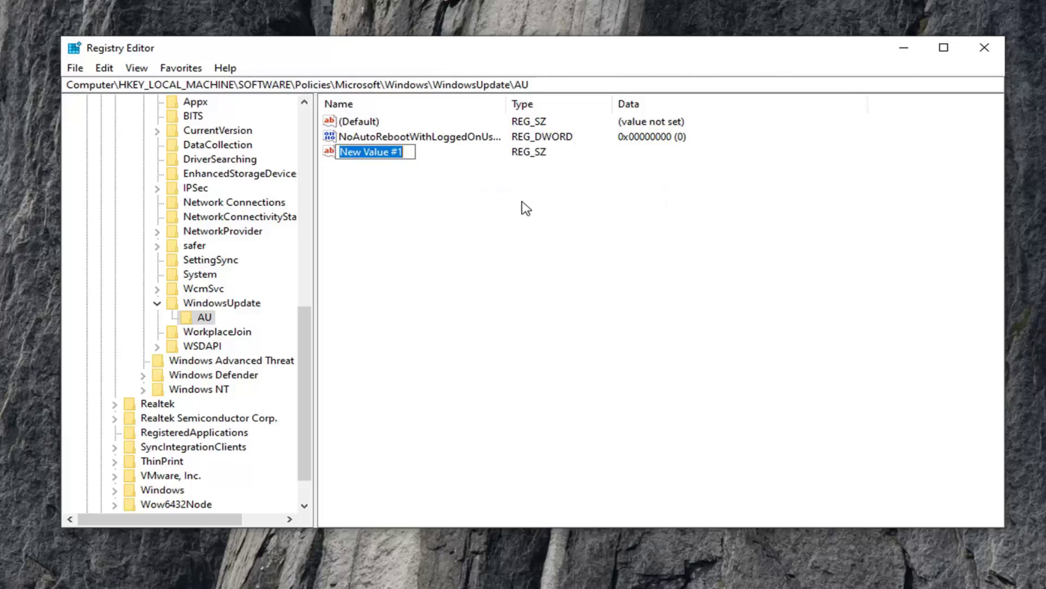
type("User")
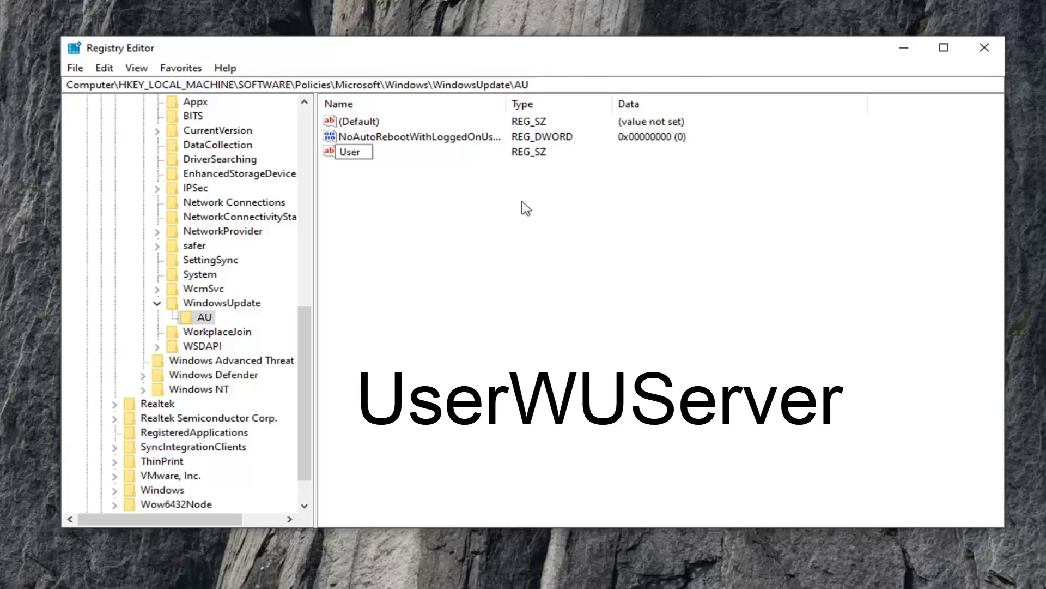
type("WUServer")
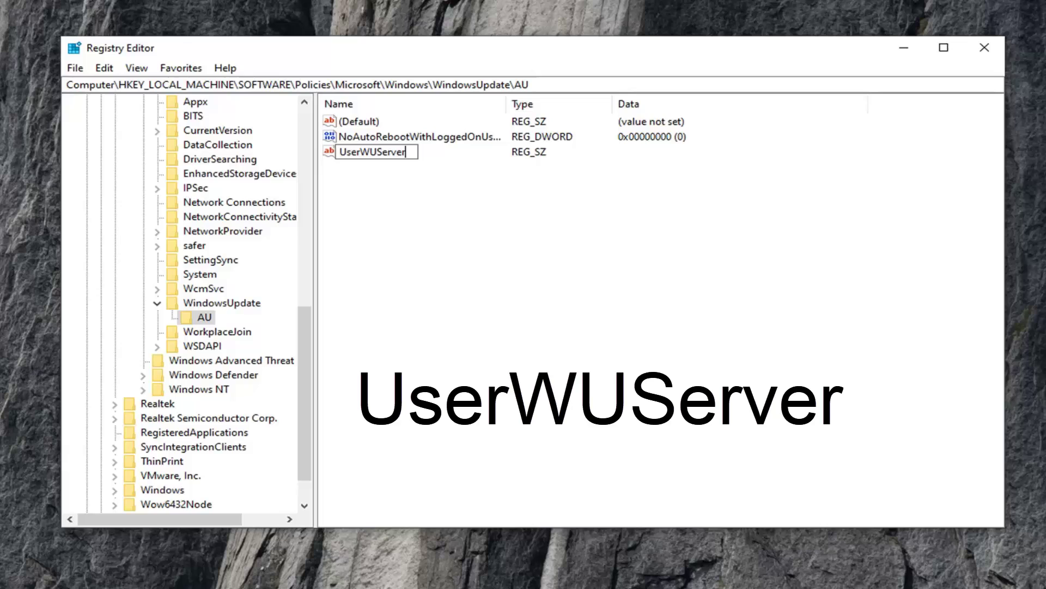
key("Return")
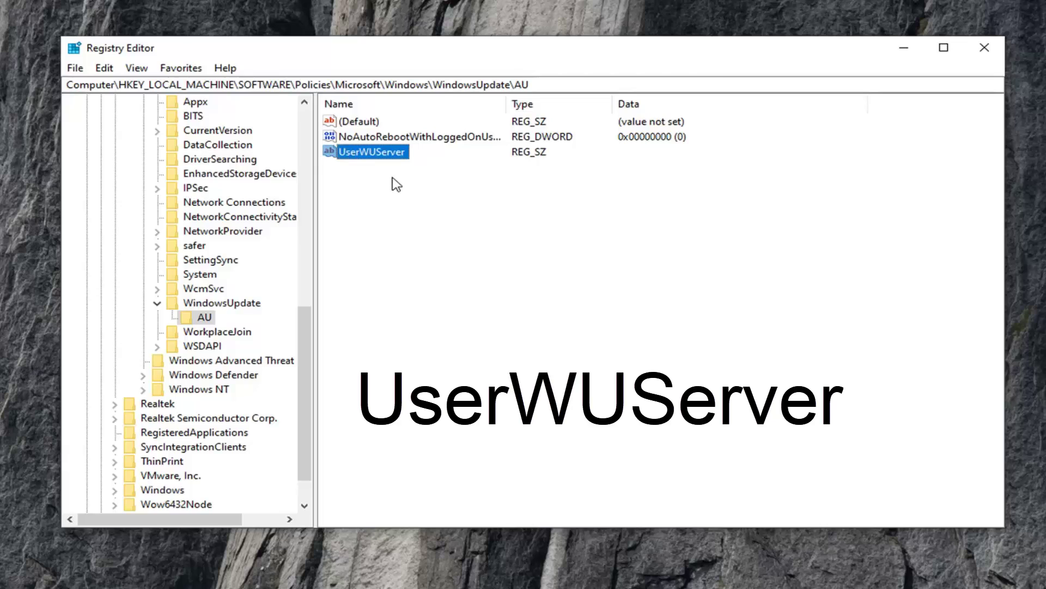
- Enter 0 as UserWUServer's value data and confirm with OK
double_click(367, 151)
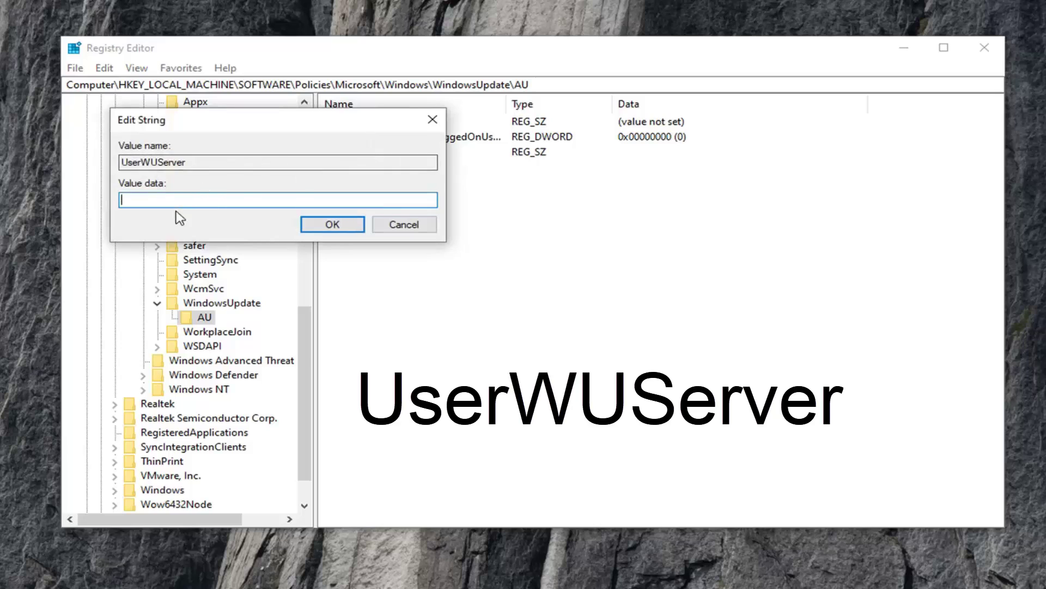
type("0")
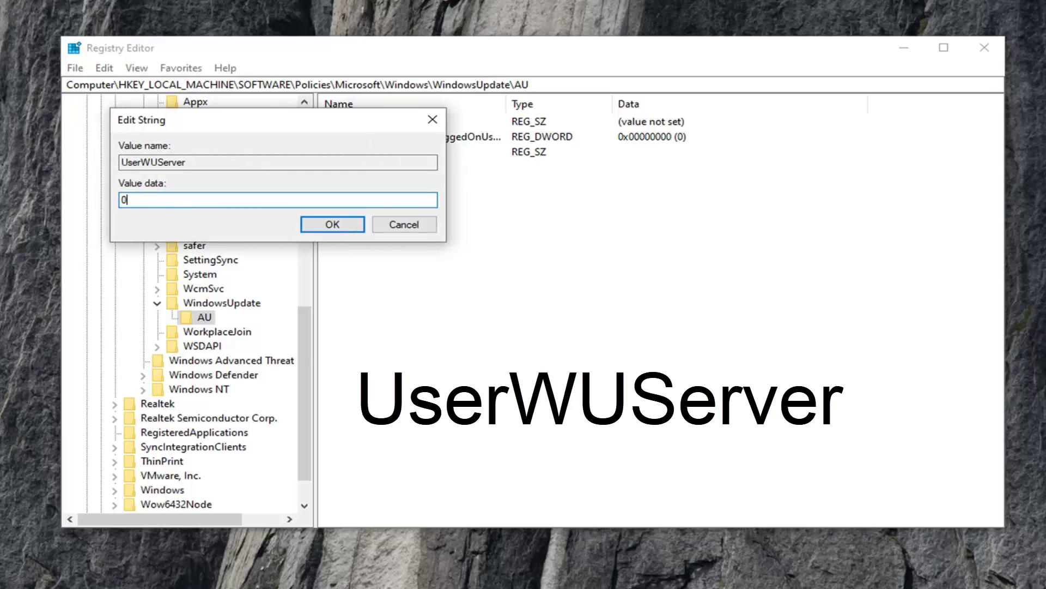
key("ctrl+a")
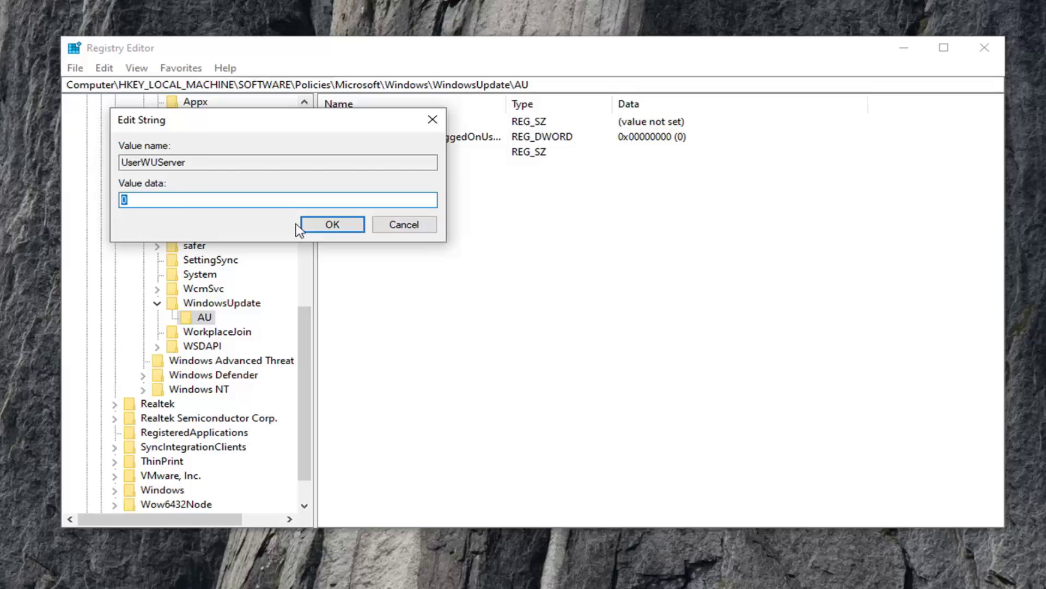
left_click(335, 226)
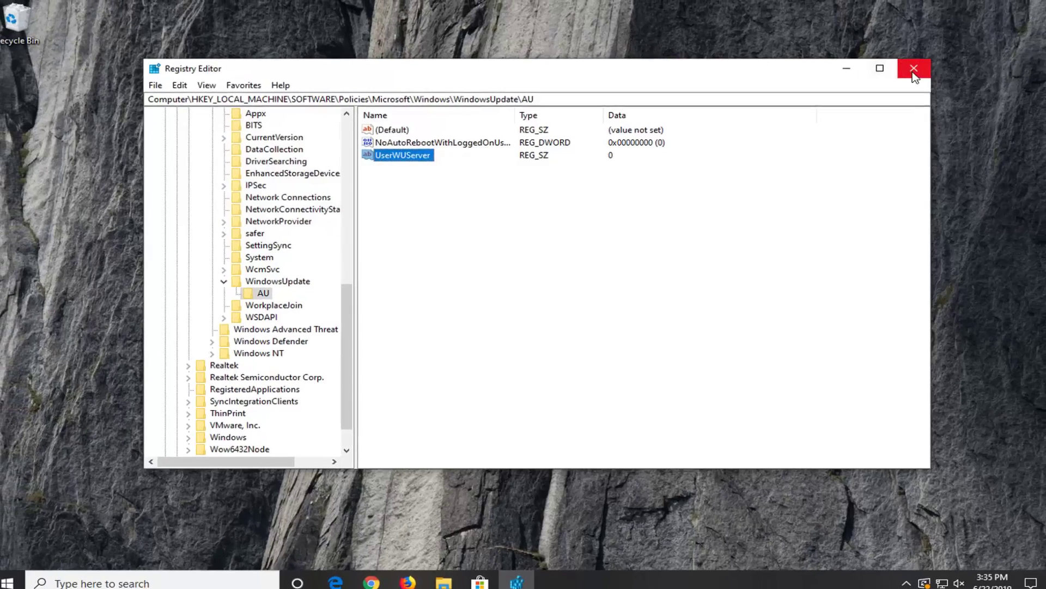
- Close the Registry Editor window
left_click(913, 70)
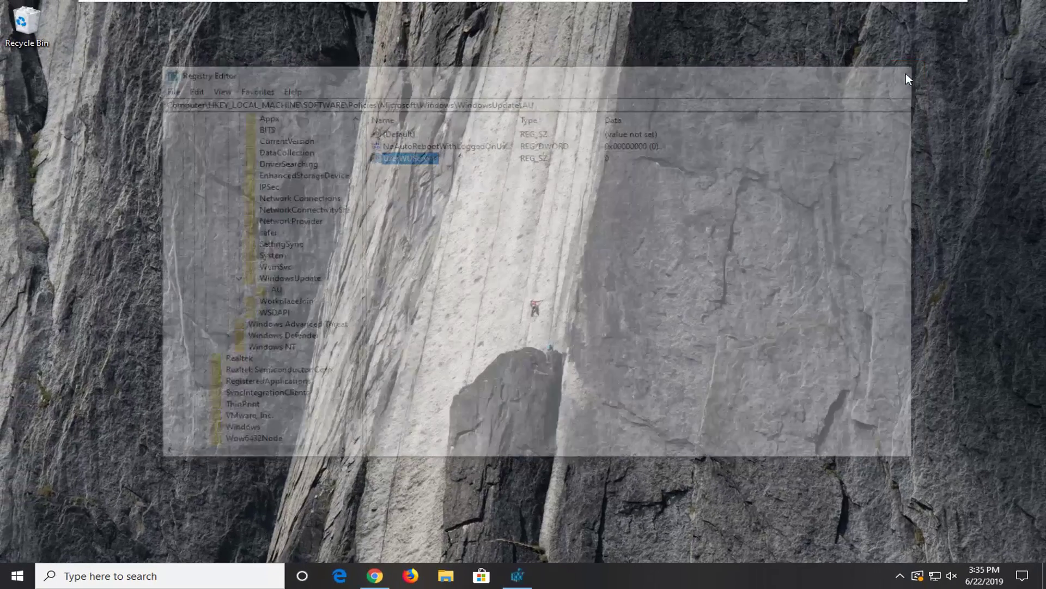